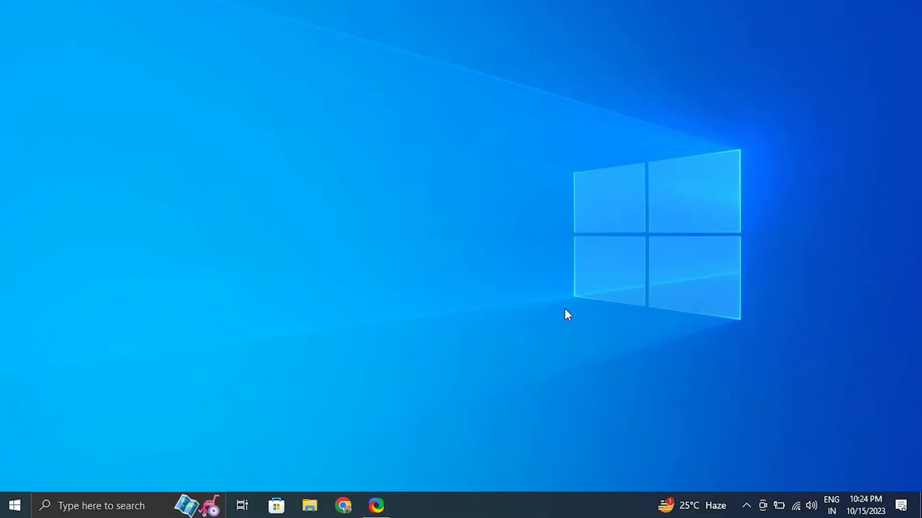
# Bring up the Start menu power choices, then dismiss them back to the desktop.
pyautogui.click(14, 505)
pyautogui.click(15, 473)
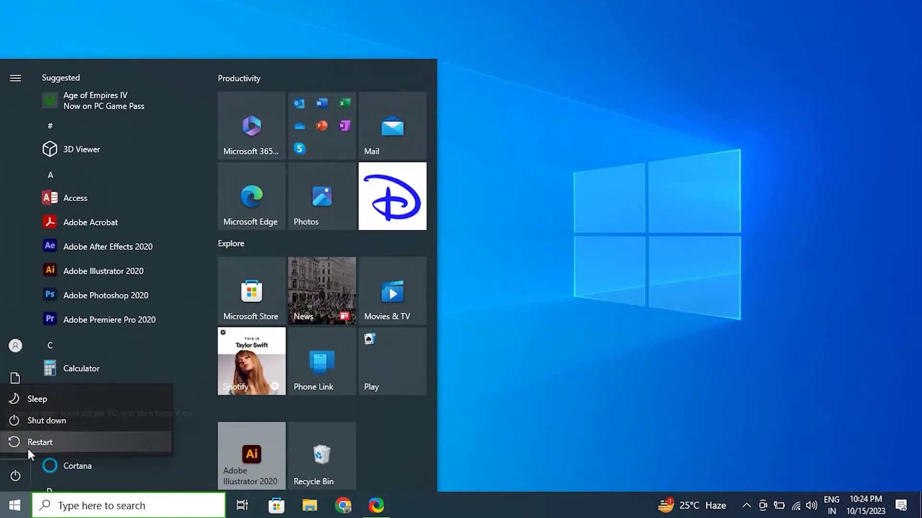
pyautogui.click(561, 359)
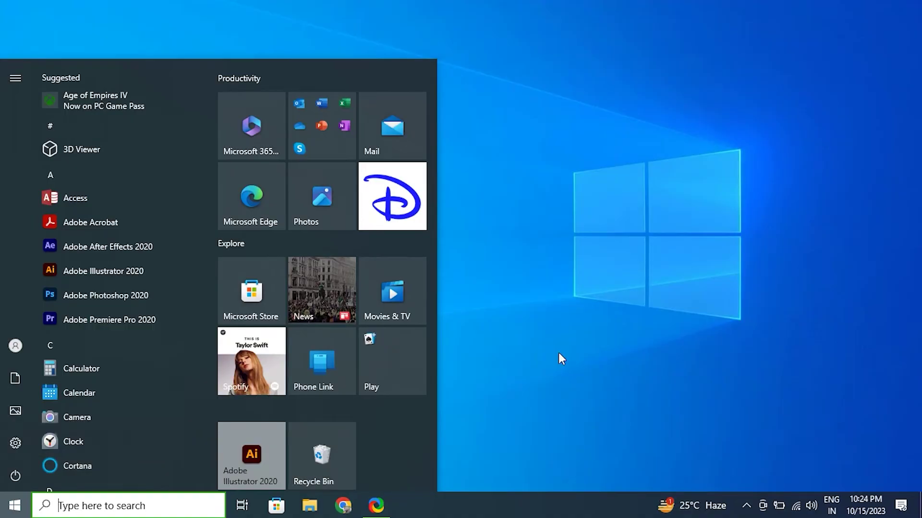
pyautogui.click(521, 321)
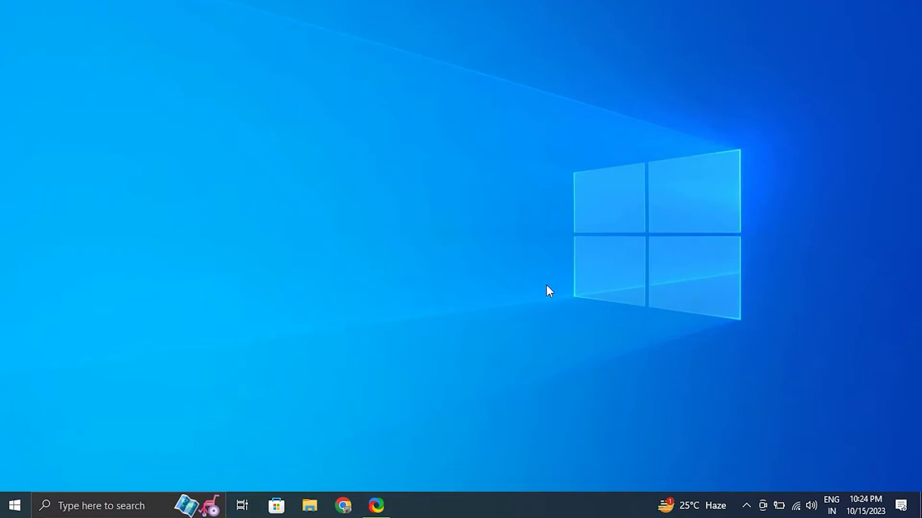
# Run the hardware and devices troubleshooter via the msdt DeviceDiagnostic command, then close it.
pyautogui.press('super+r')
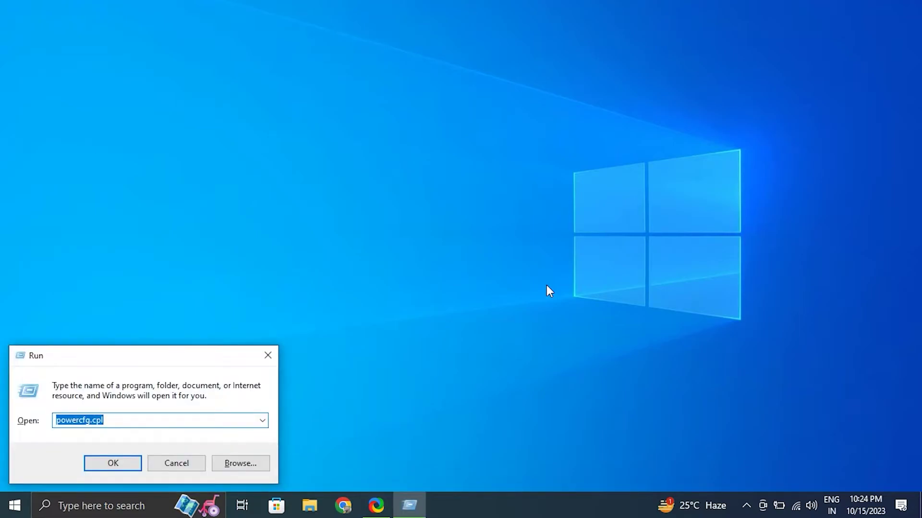
pyautogui.write('msd')
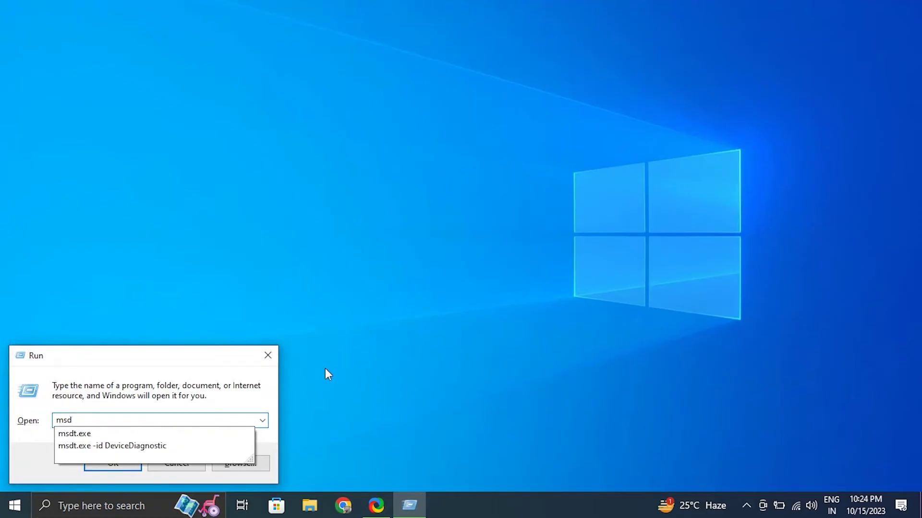
pyautogui.click(135, 450)
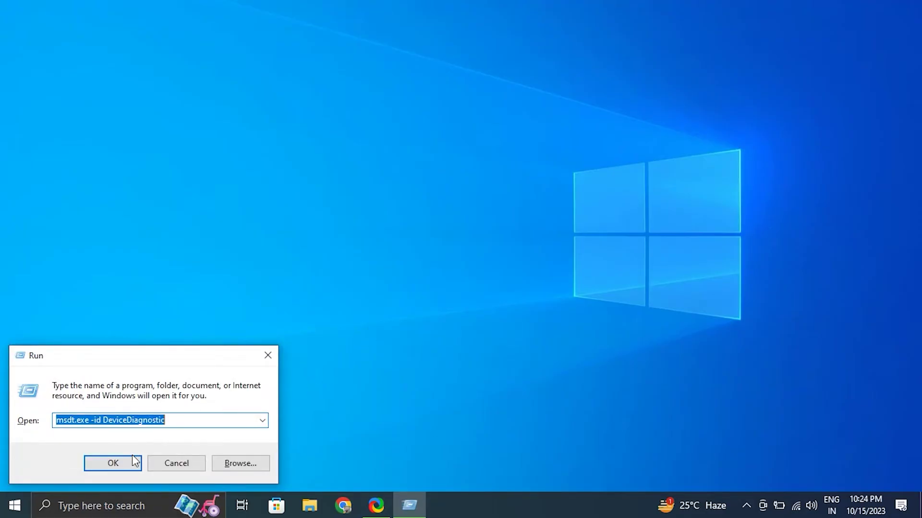
pyautogui.click(127, 459)
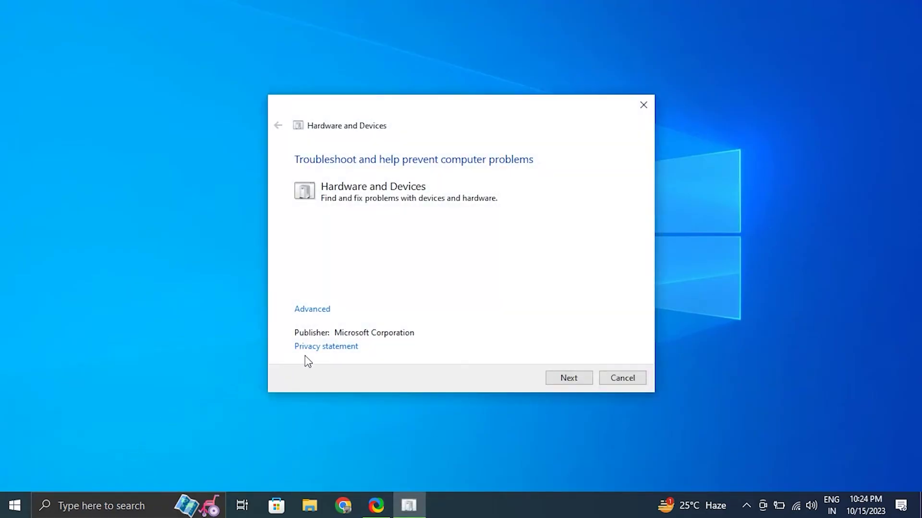
pyautogui.click(582, 377)
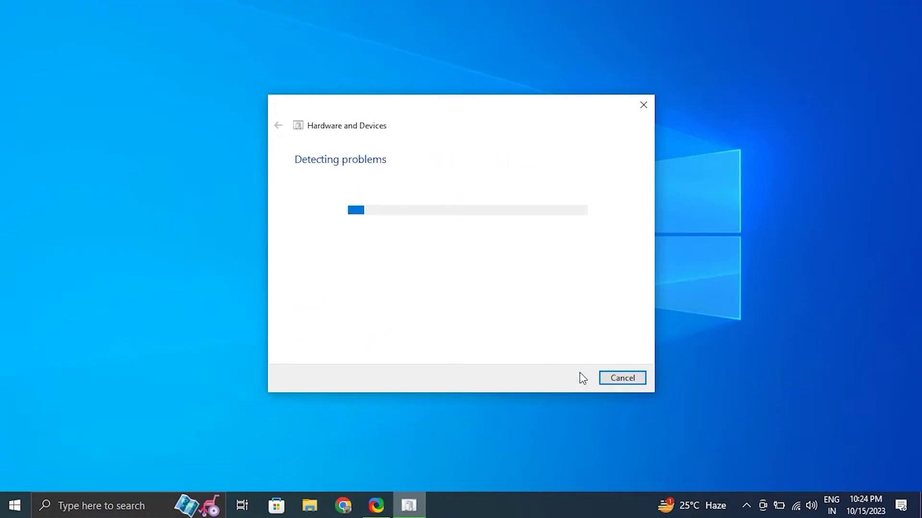
pyautogui.click(622, 378)
pyautogui.click(746, 505)
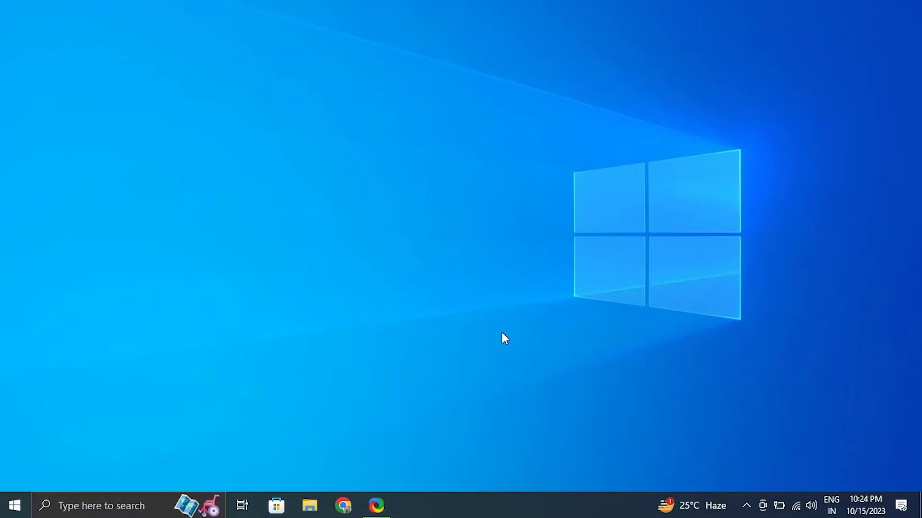
# Auto-search for a new HID-compliant mouse driver, which is already the best one installed.
pyautogui.press('super+x')
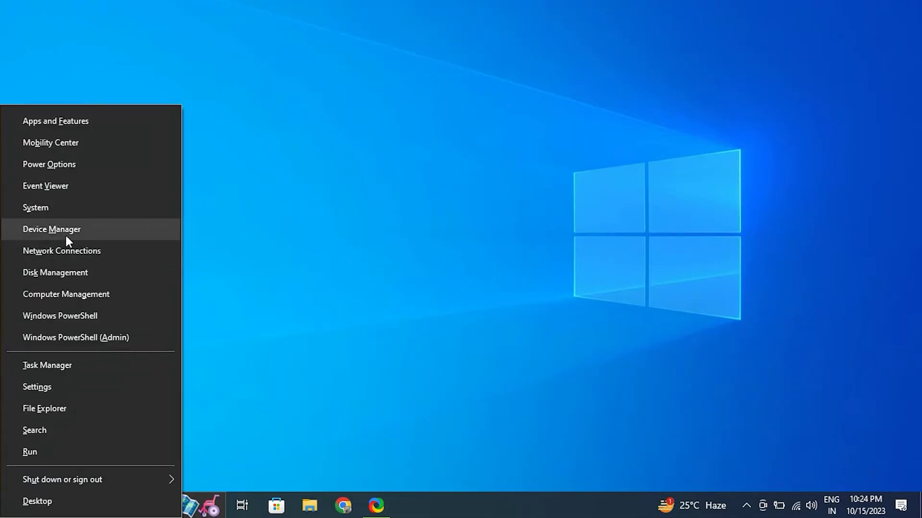
pyautogui.click(67, 236)
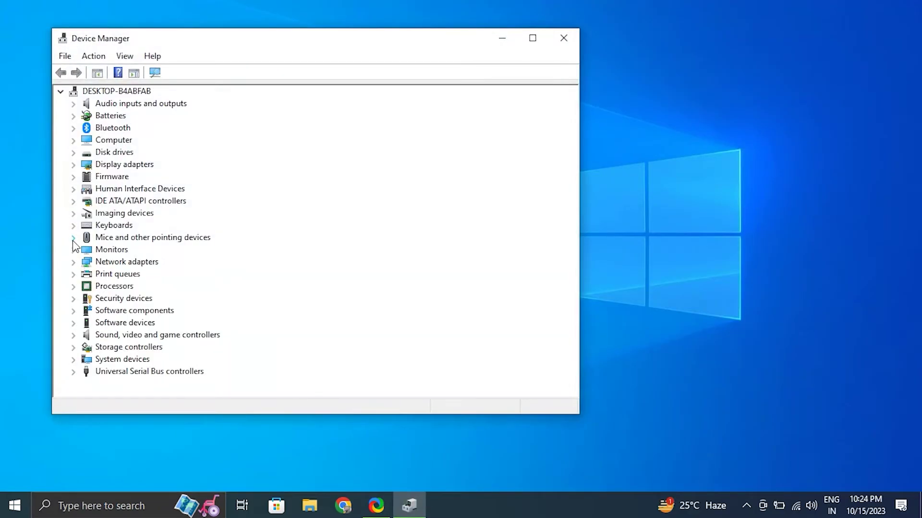
pyautogui.click(72, 238)
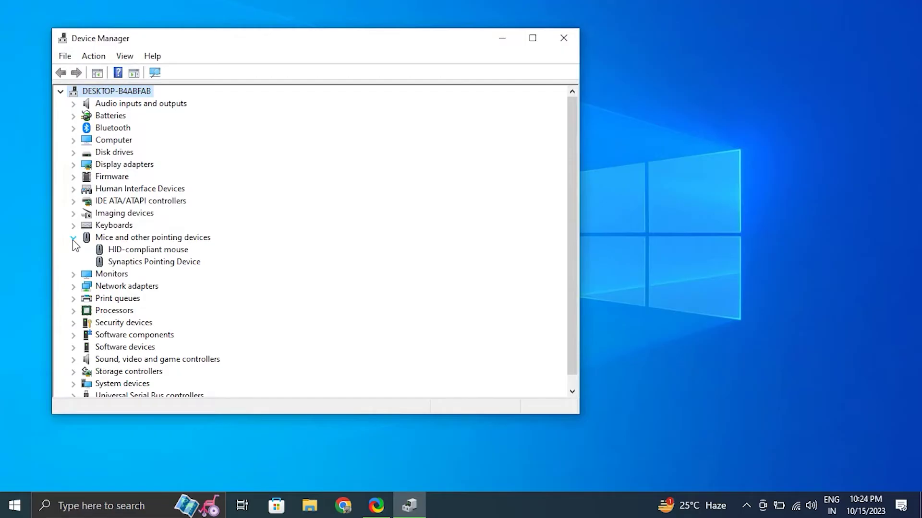
pyautogui.click(146, 253)
pyautogui.rightClick(145, 255)
pyautogui.click(194, 255)
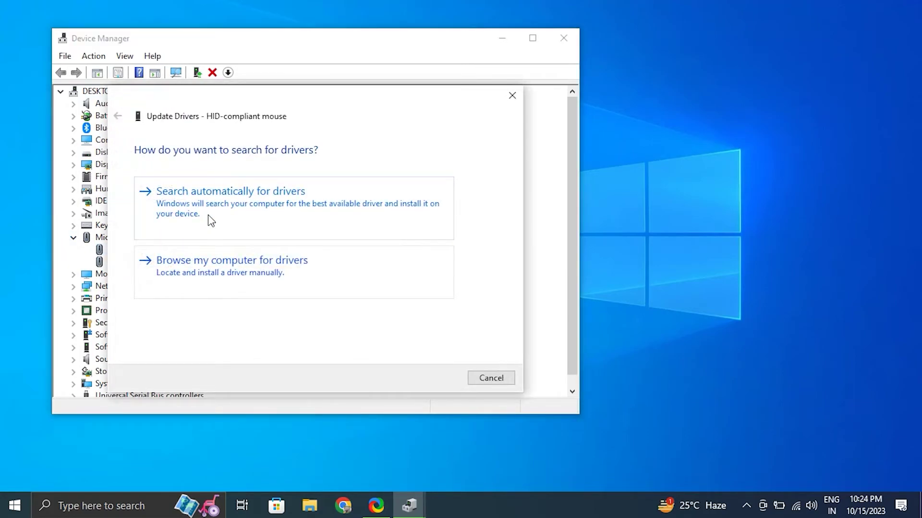
pyautogui.click(209, 215)
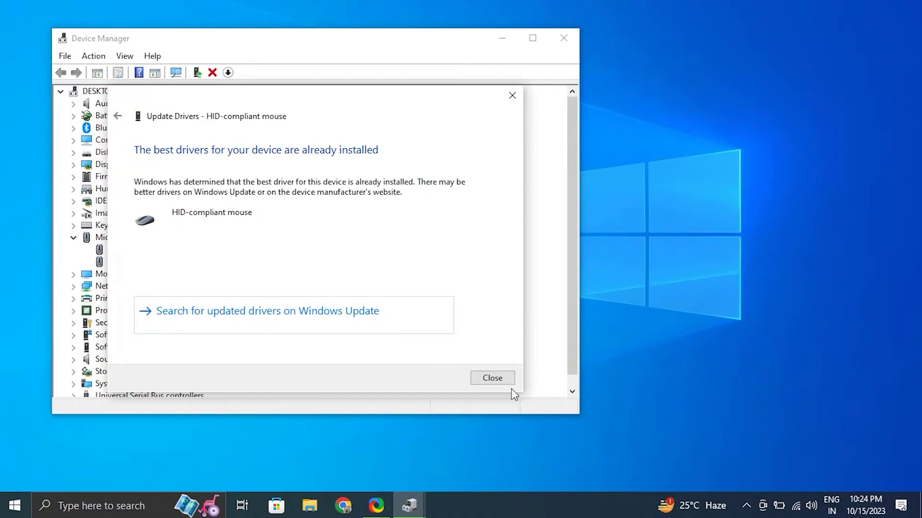
pyautogui.click(502, 380)
pyautogui.click(563, 38)
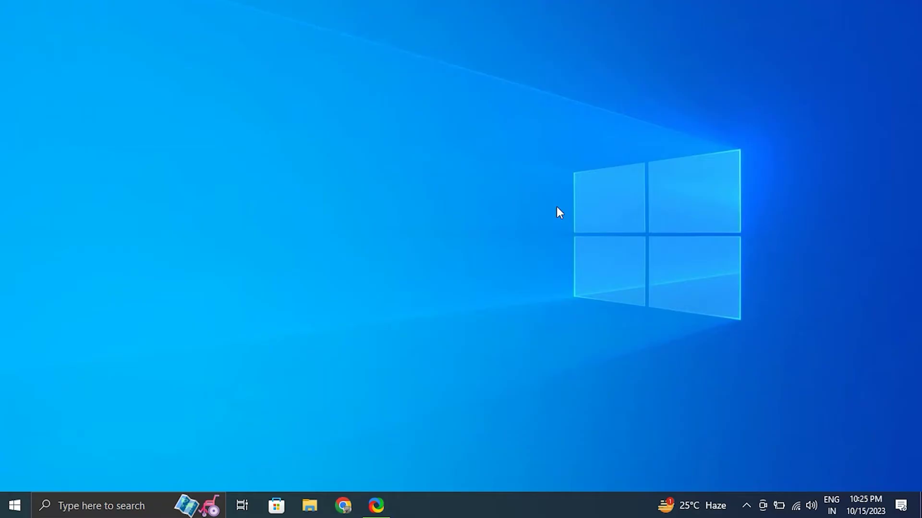
# Uninstall the HID-compliant mouse device in Device Manager.
pyautogui.rightClick(14, 506)
pyautogui.click(73, 229)
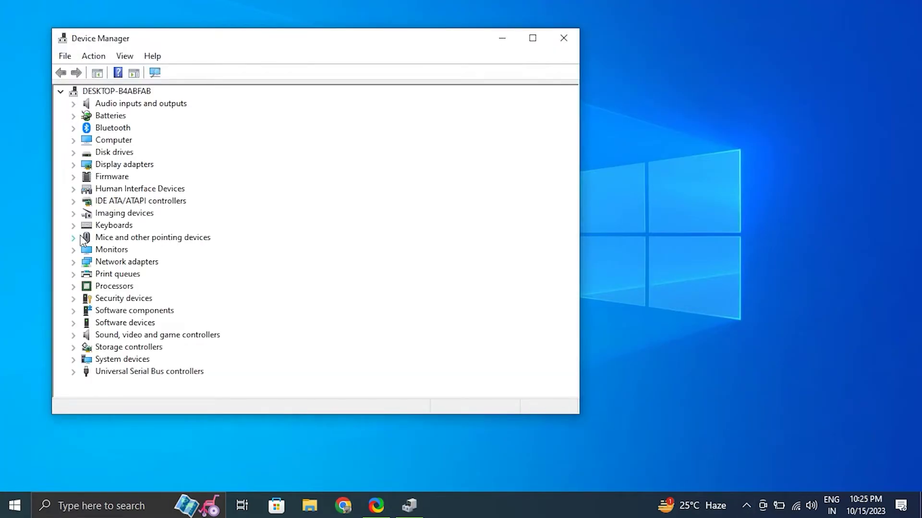
pyautogui.doubleClick(83, 239)
pyautogui.rightClick(147, 250)
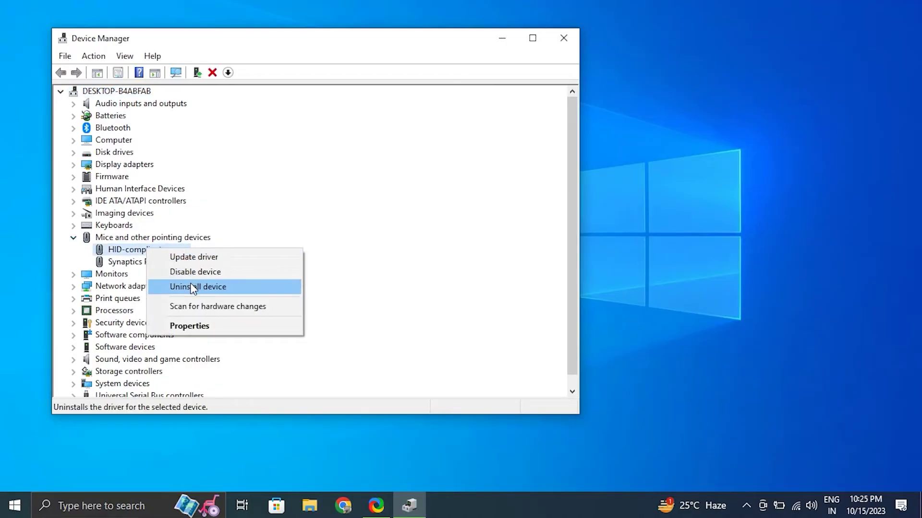
pyautogui.click(191, 285)
pyautogui.click(480, 307)
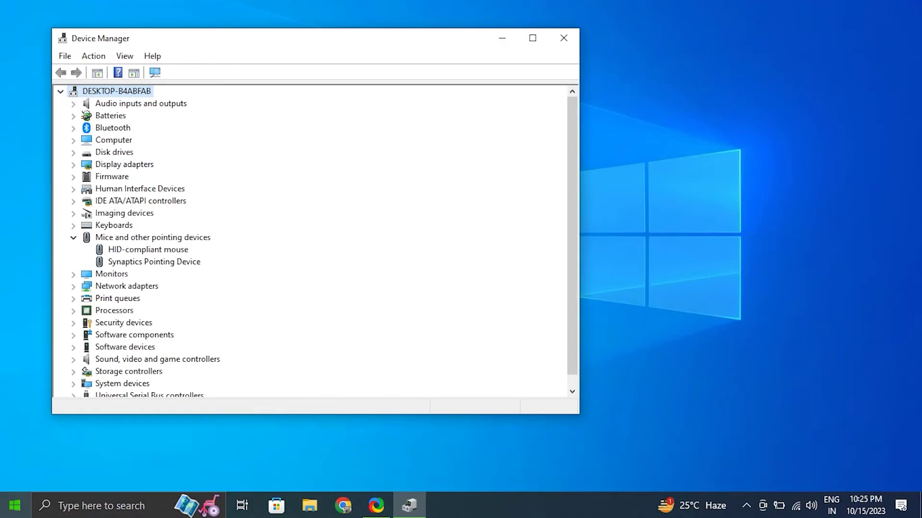
# Restart the computer from the Start menu power options.
pyautogui.click(14, 505)
pyautogui.click(16, 475)
pyautogui.click(118, 438)
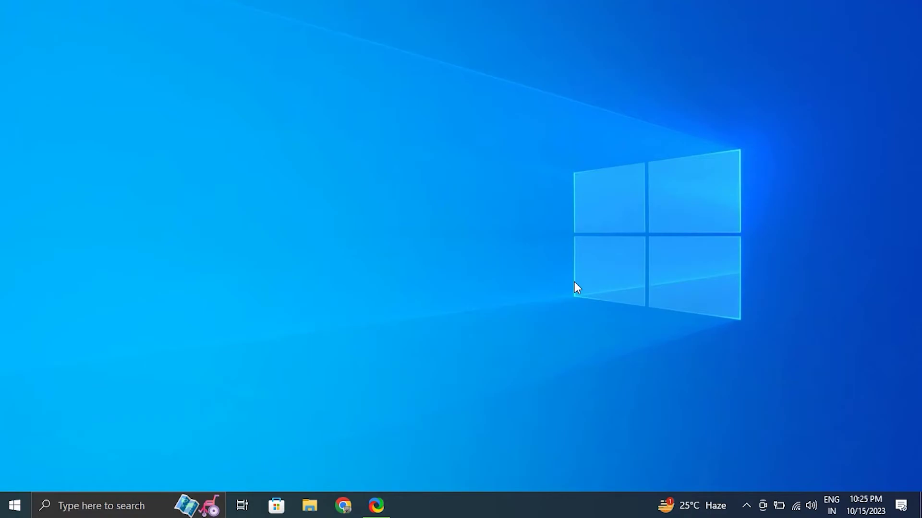
# Uncheck 'Turn on fast startup' in powercfg.cpl shutdown settings and save the change.
pyautogui.press('super+r')
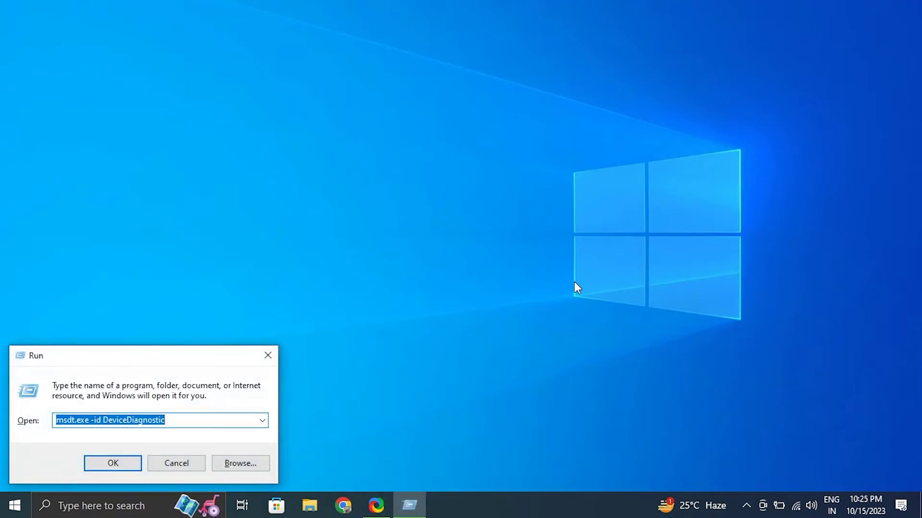
pyautogui.write('power')
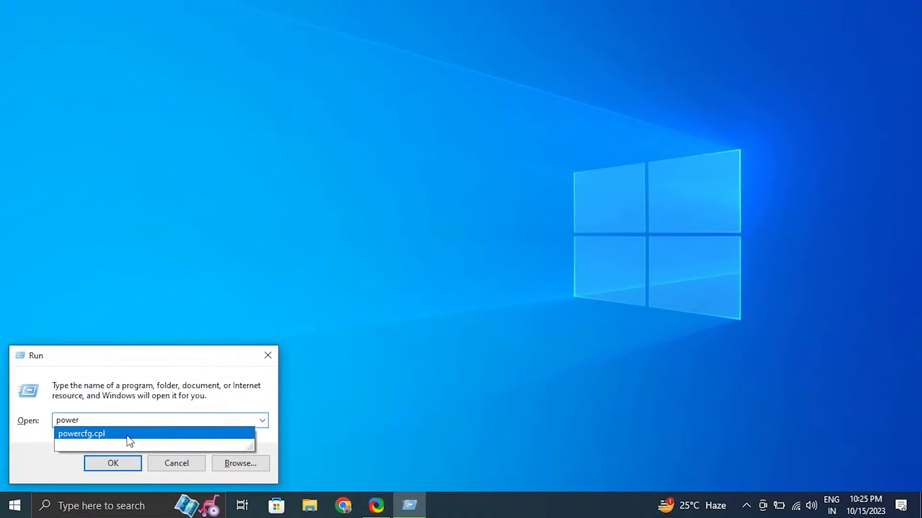
pyautogui.click(126, 437)
pyautogui.click(115, 464)
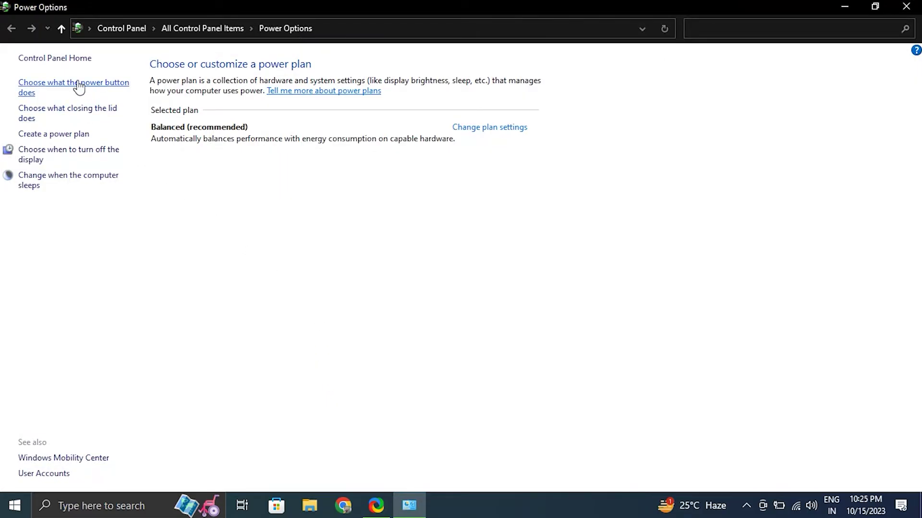
pyautogui.click(79, 88)
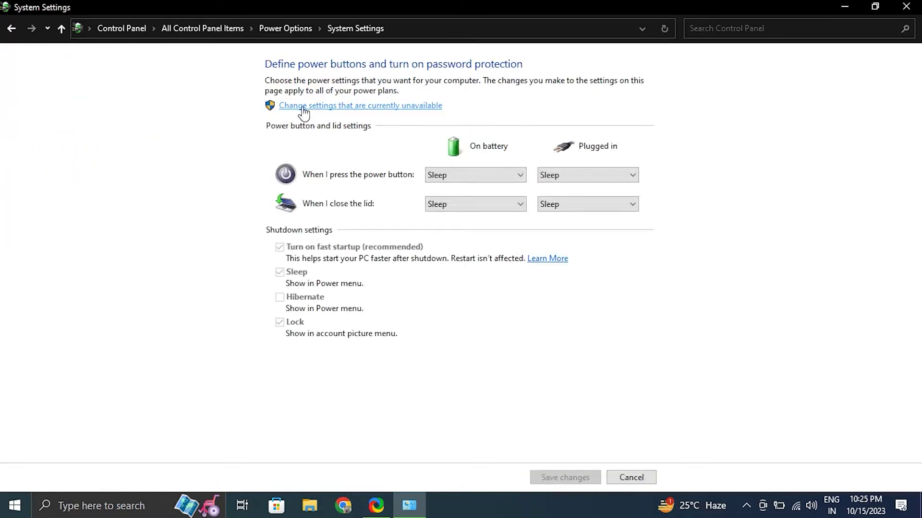
pyautogui.click(303, 105)
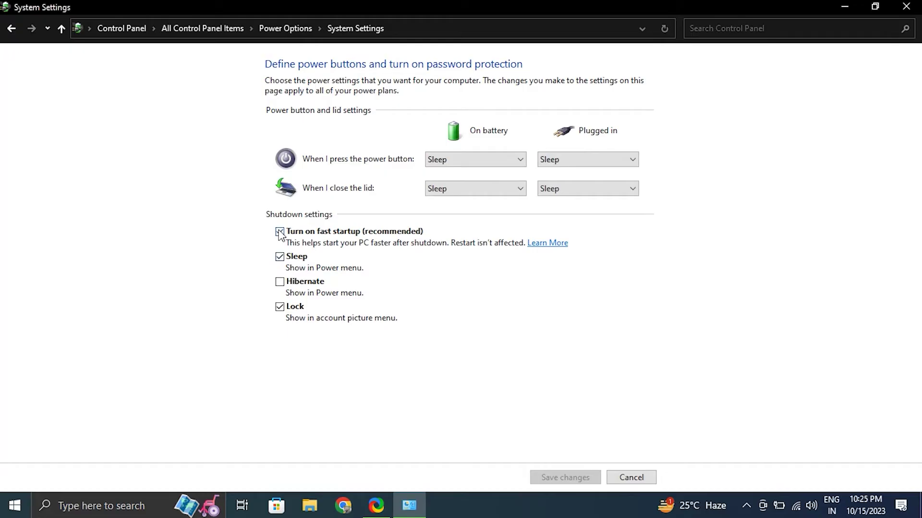
pyautogui.click(280, 232)
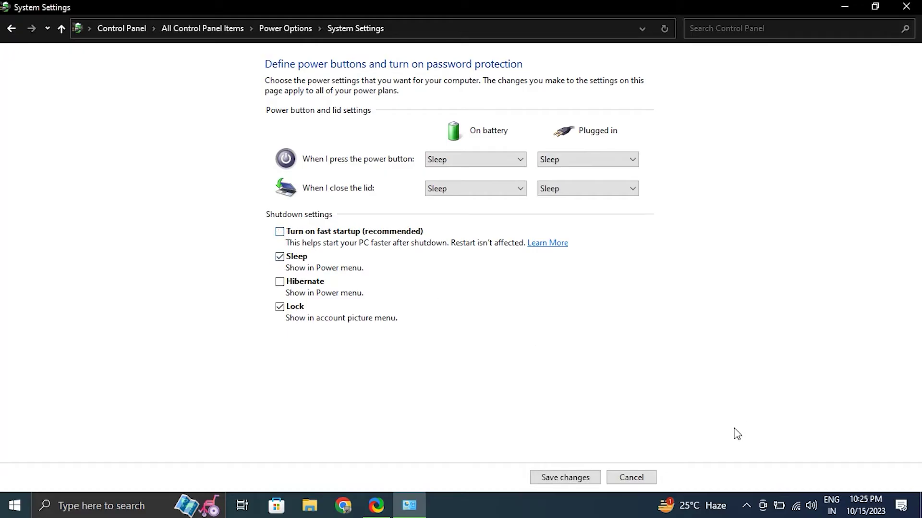
pyautogui.click(589, 478)
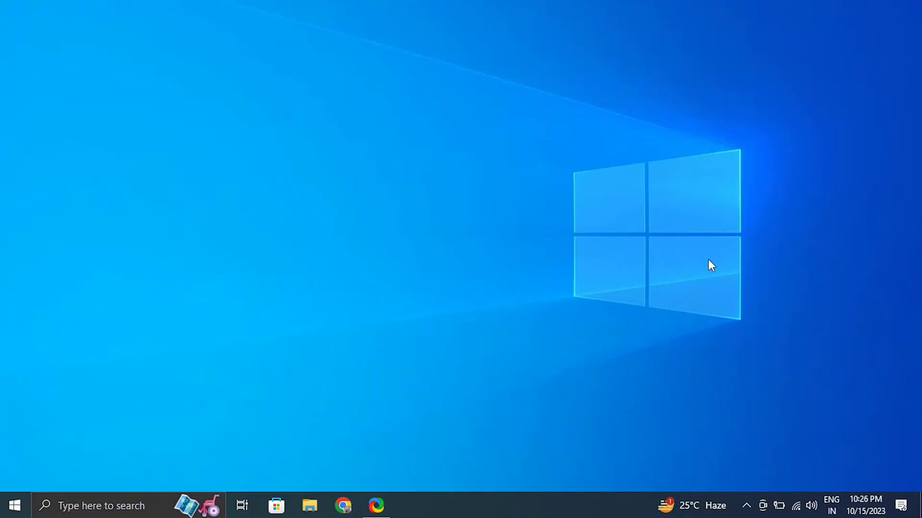
# Turn off power saving for the USB Root Hub (USB 3.0) in its Power Management properties.
pyautogui.press('super+x')
pyautogui.click(85, 224)
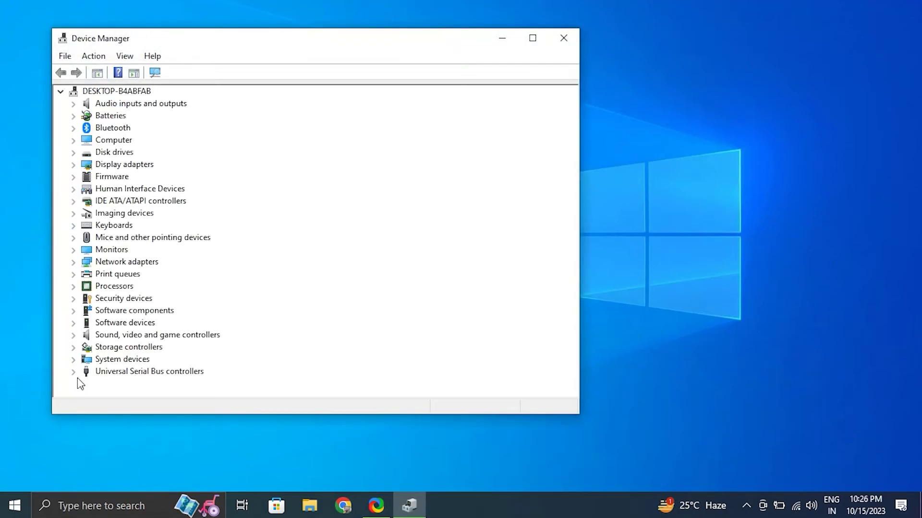
pyautogui.click(73, 372)
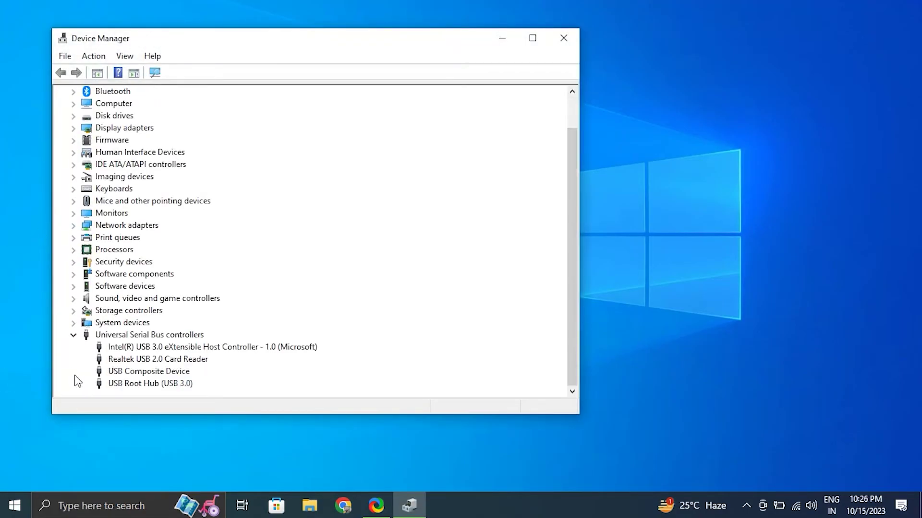
pyautogui.rightClick(141, 386)
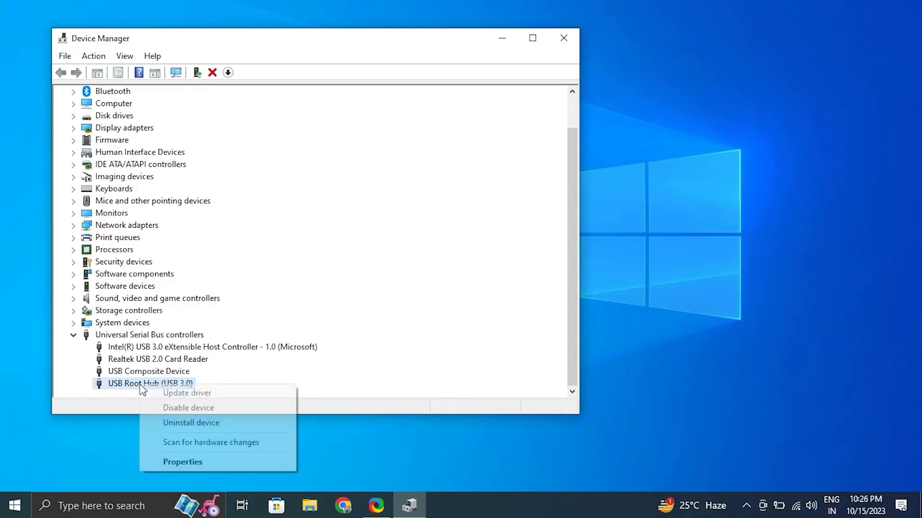
pyautogui.click(195, 461)
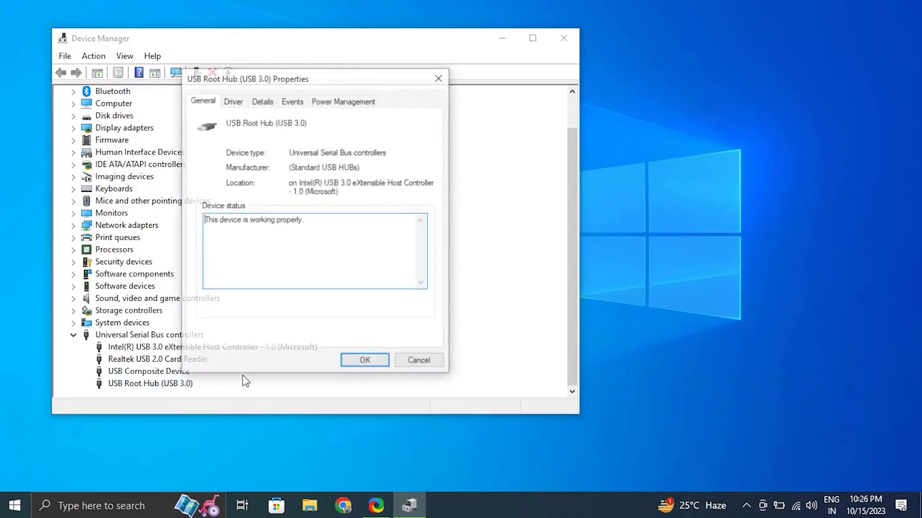
pyautogui.click(338, 100)
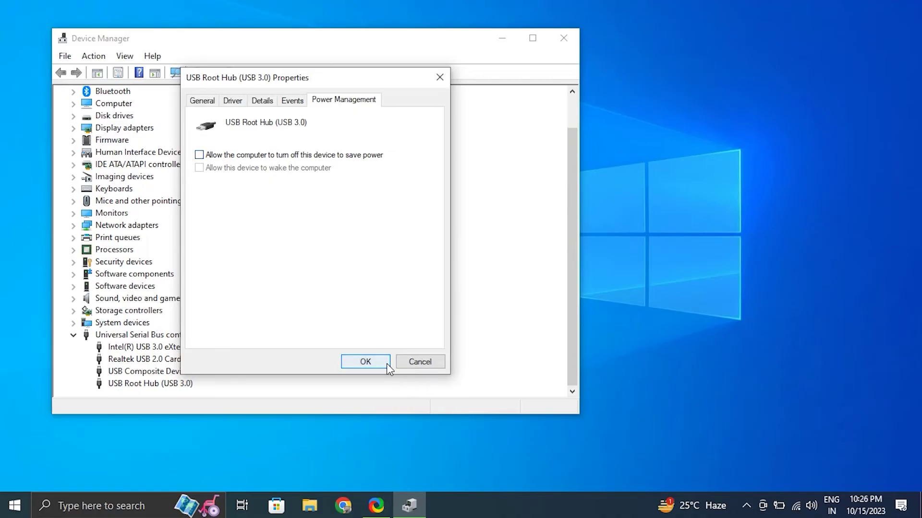
pyautogui.click(402, 367)
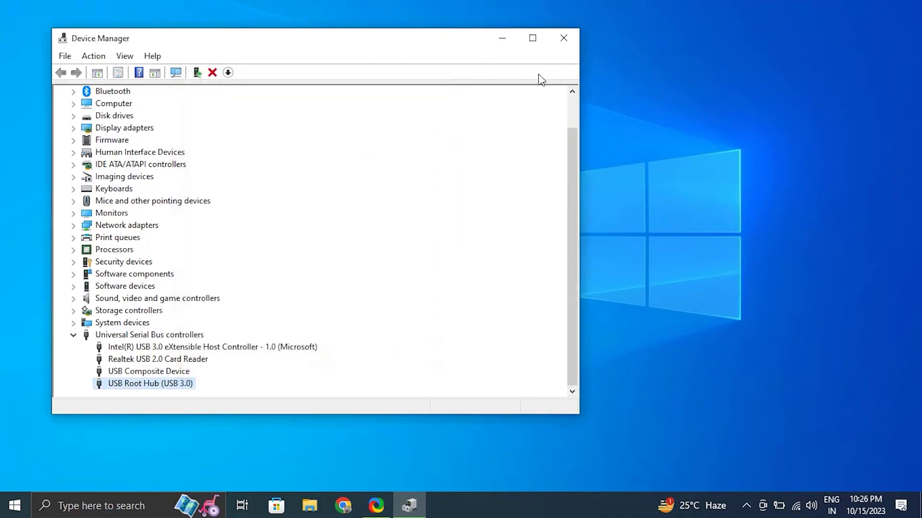
pyautogui.click(563, 39)
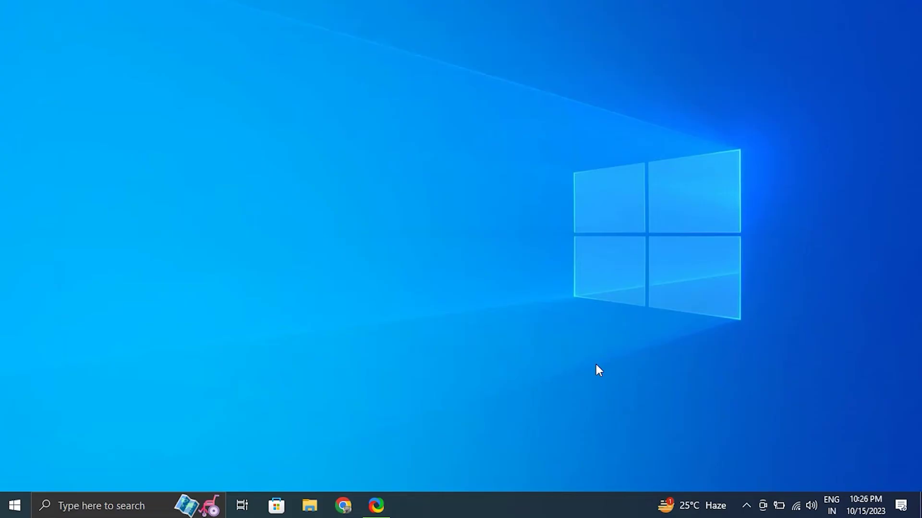
# Start a Windows Update check in Settings, then close the Settings window.
pyautogui.press('super+i')
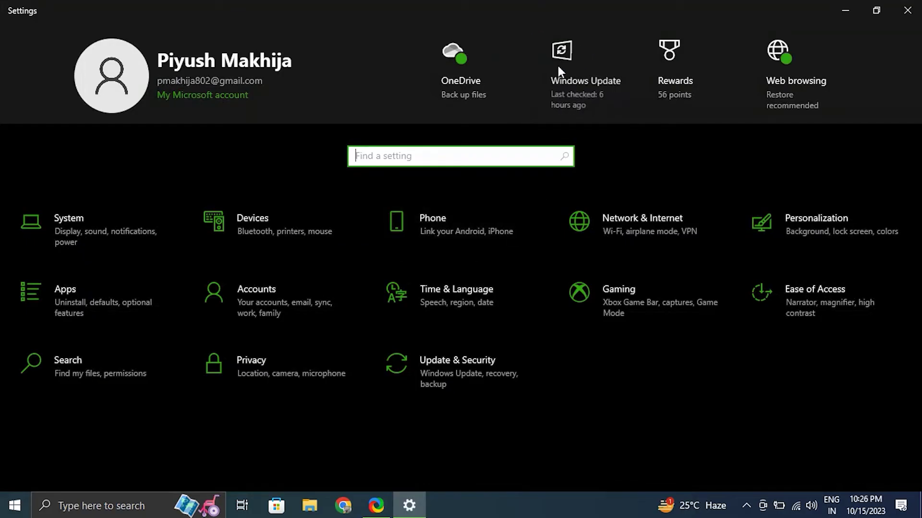
pyautogui.click(557, 63)
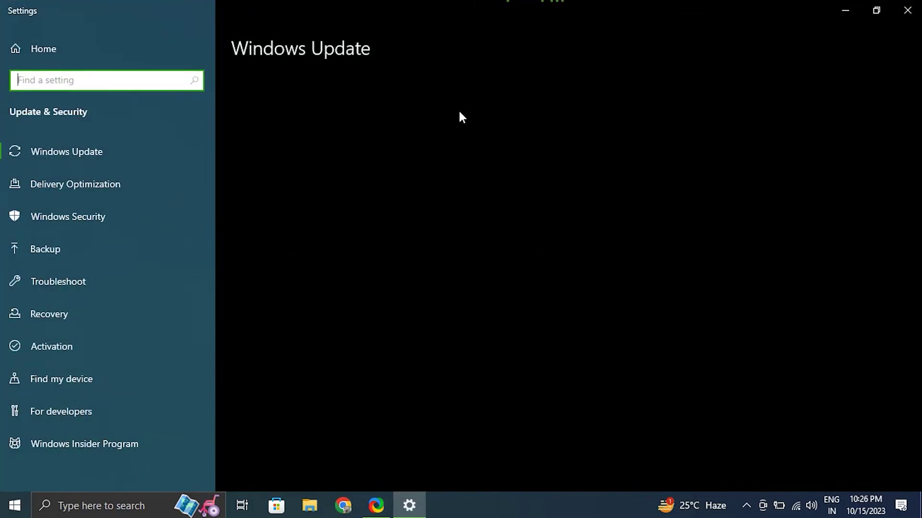
pyautogui.click(299, 128)
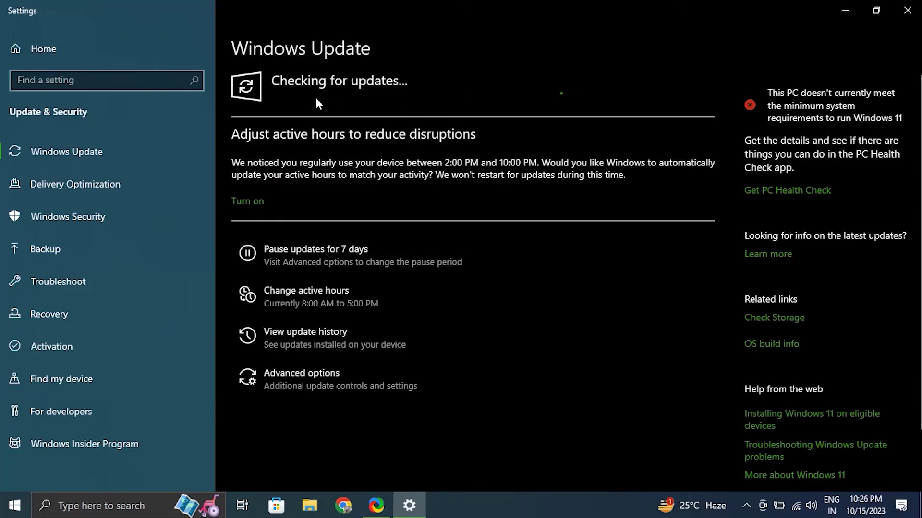
pyautogui.click(907, 10)
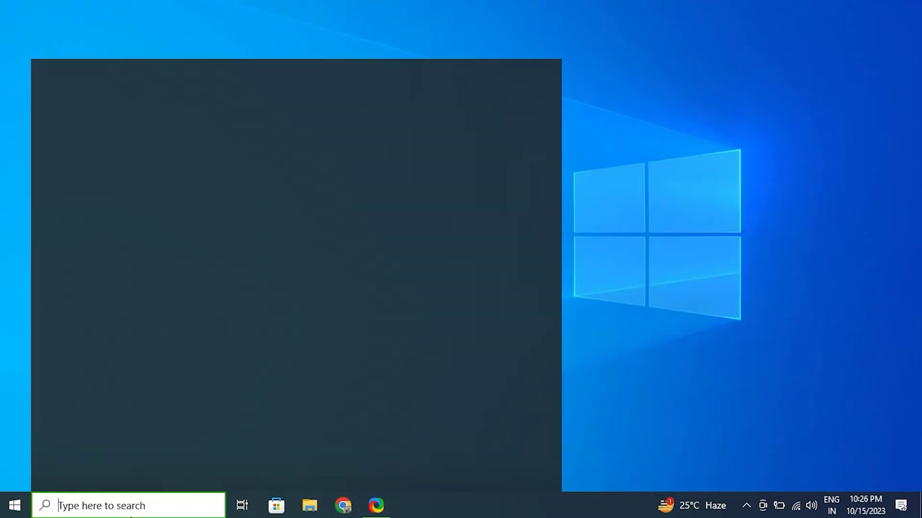
# Open System Properties via a 'create a restore point' search and centre the dialog.
pyautogui.write('crea')
pyautogui.click(144, 139)
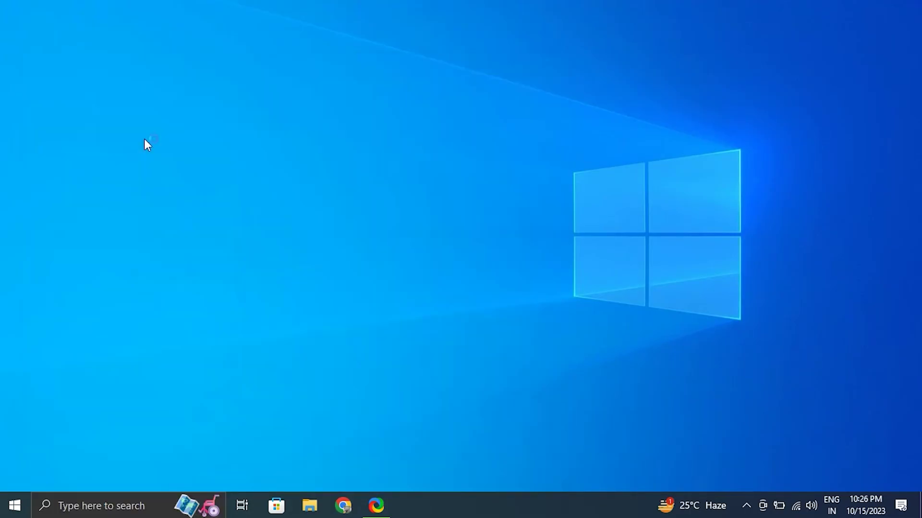
pyautogui.moveTo(242, 115); pyautogui.dragTo(528, 95)
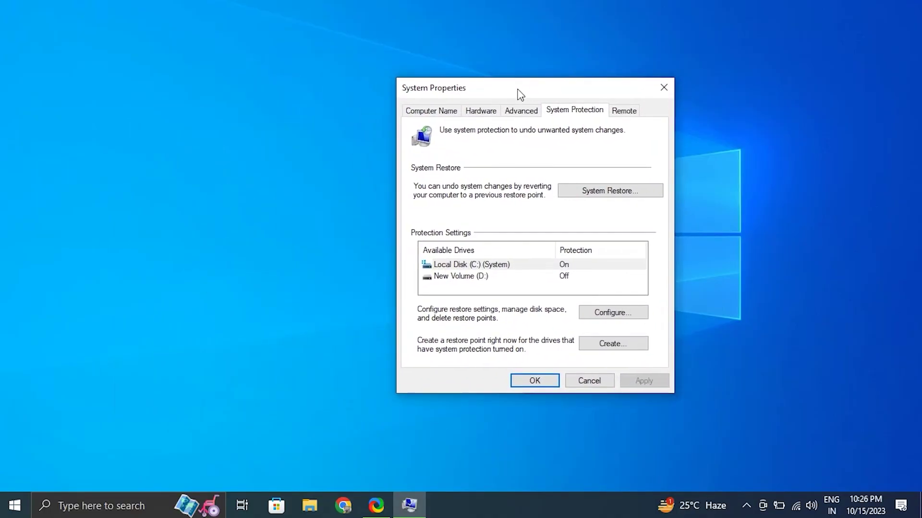
# Review the single automatic restore point in System Restore, then cancel and close System Properties.
pyautogui.click(603, 197)
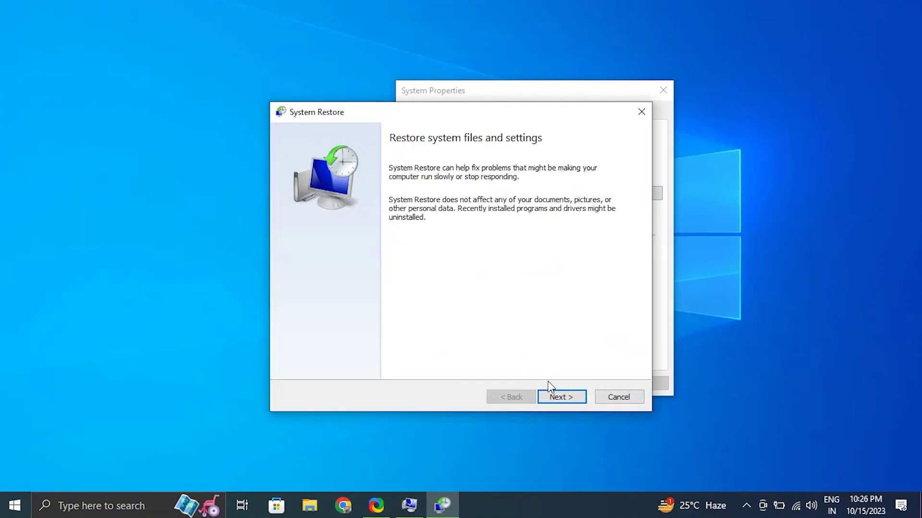
pyautogui.click(555, 398)
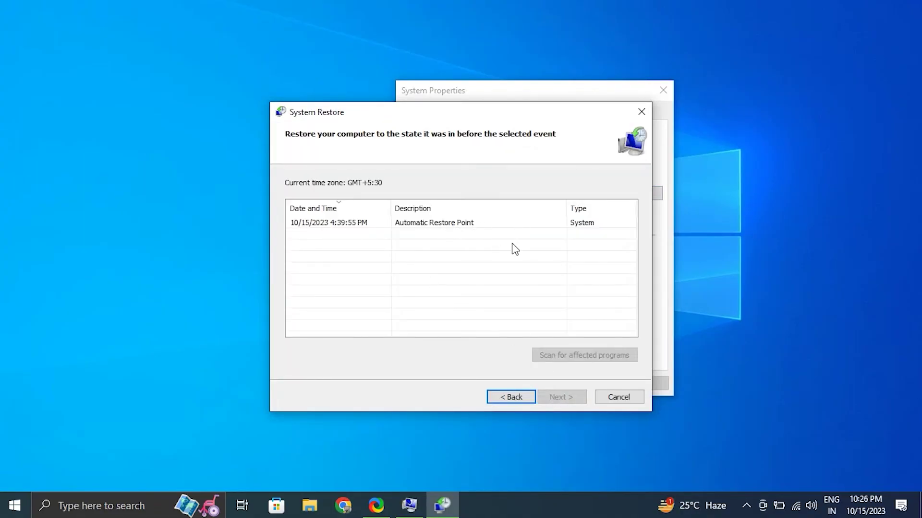
pyautogui.click(428, 226)
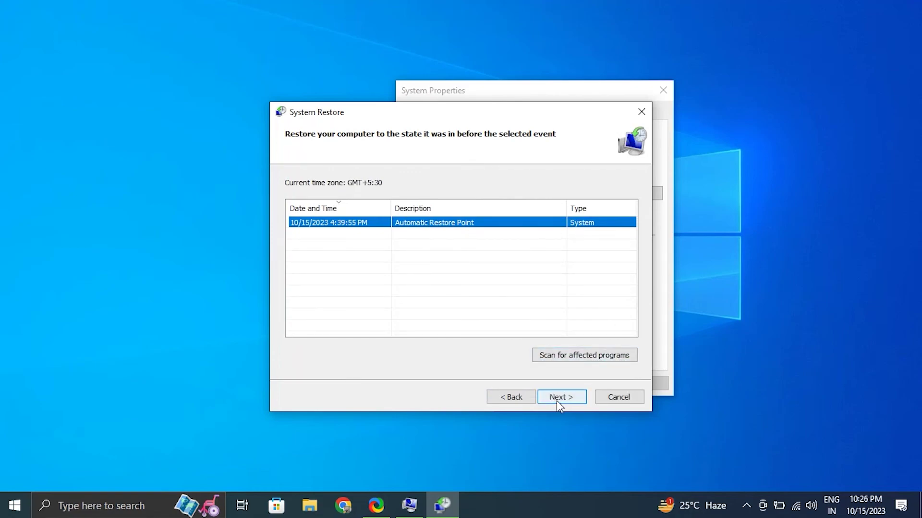
pyautogui.click(611, 400)
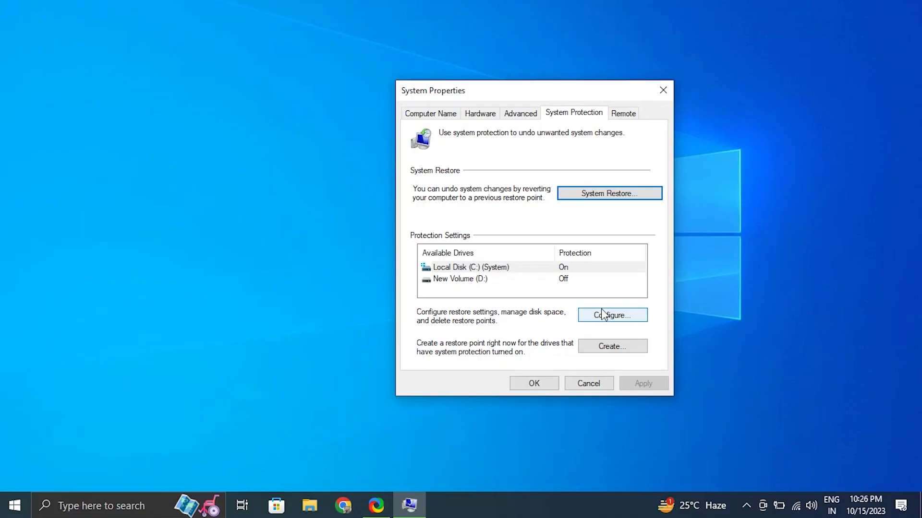
pyautogui.click(662, 92)
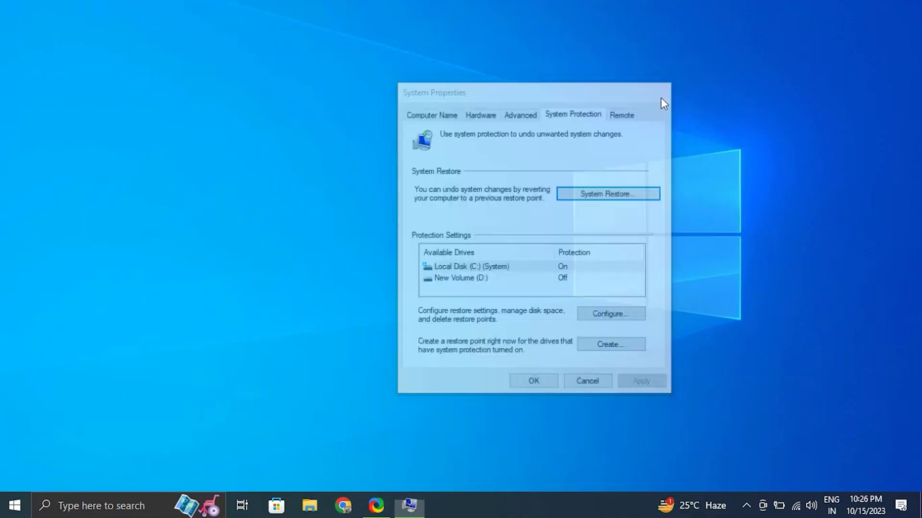